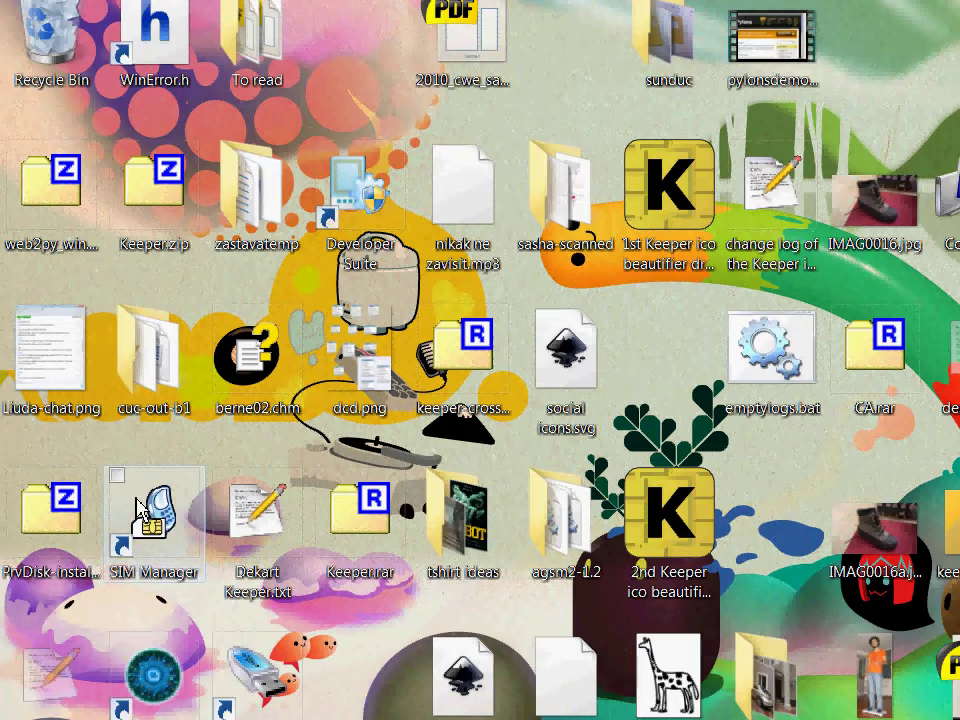
Step: Launch SIM Manager from its desktop shortcut to get the empty Pos/Name/Phone list
{"action": "left_click", "coordinate": [140, 510]}
{"action": "double_click", "coordinate": [140, 510]}
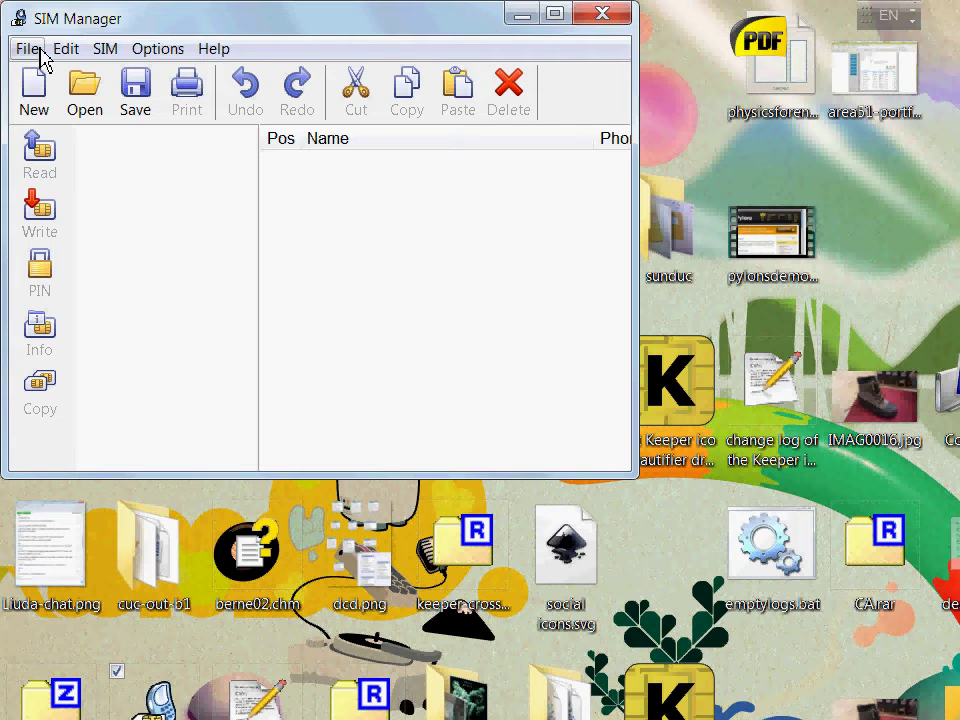
Step: Show the File menu's Get contacts from Google, Yahoo, Facebook and iTunes options
{"action": "left_click", "coordinate": [40, 56]}
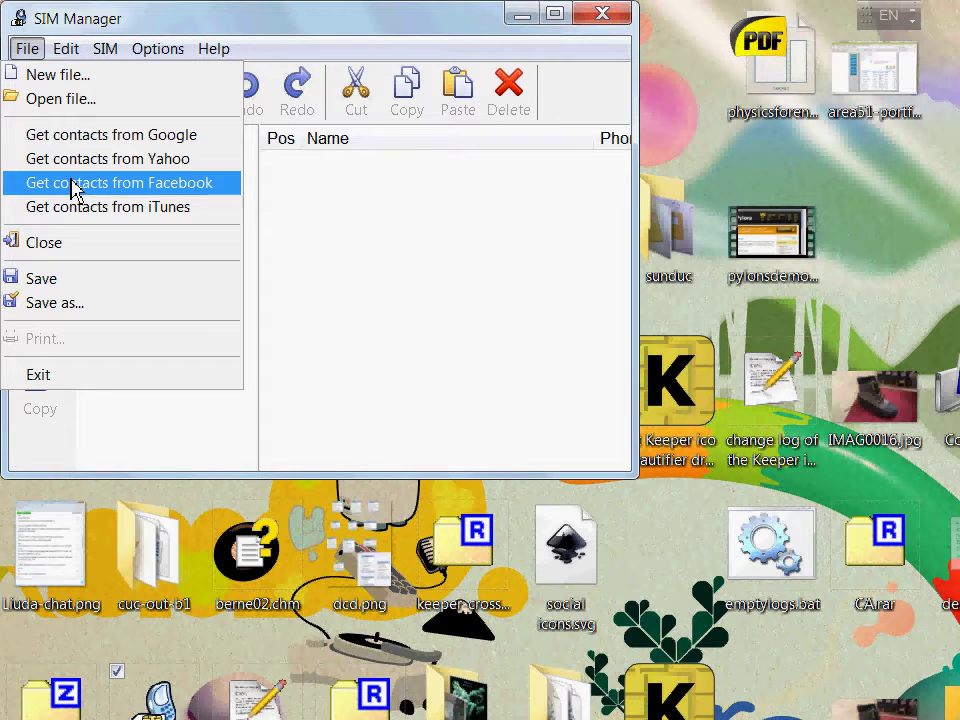
Step: Import contacts from Facebook, logging in with the account e-mail and password and staying logged in
{"action": "left_click", "coordinate": [76, 190]}
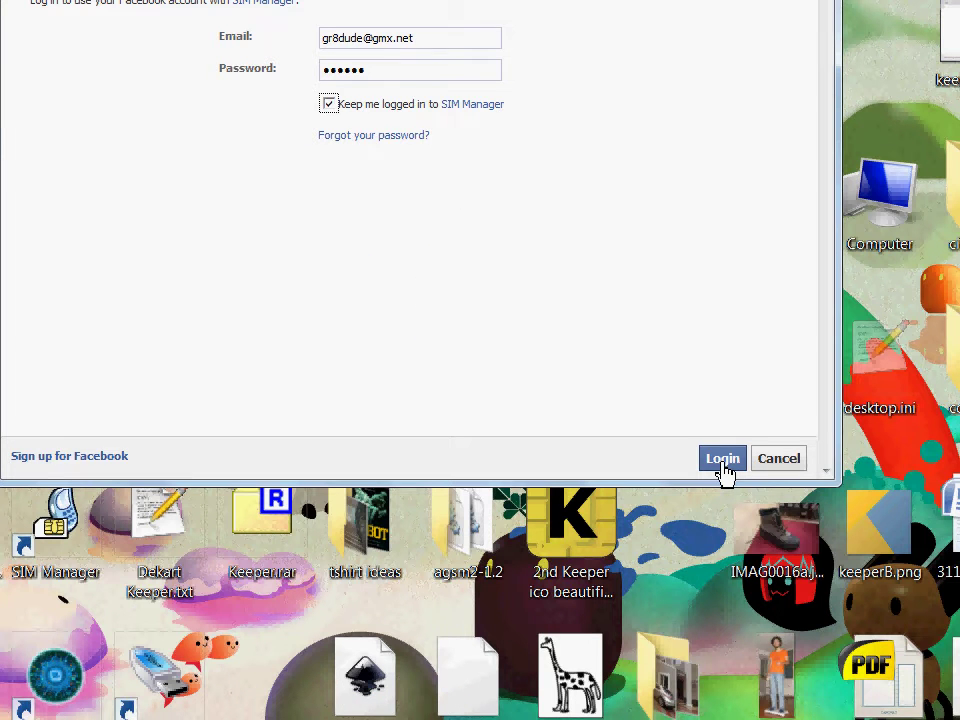
{"action": "left_click", "coordinate": [720, 465]}
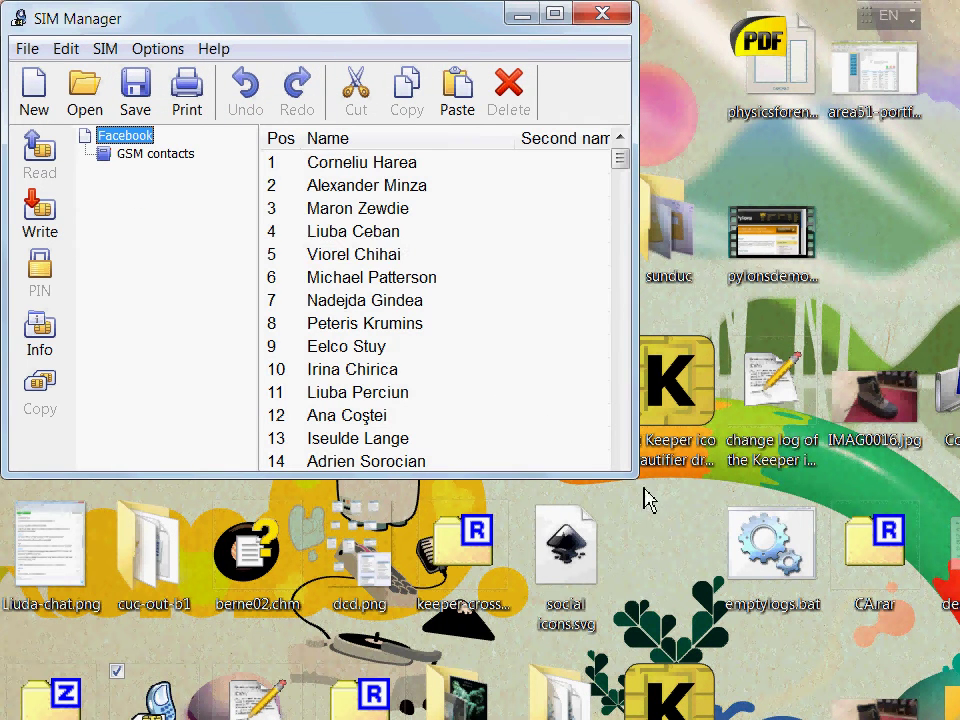
Step: Enlarge the SIM Manager window and look over the first imported Facebook contacts
{"action": "left_click_drag", "start_coordinate": [636, 474], "coordinate": [959, 719]}
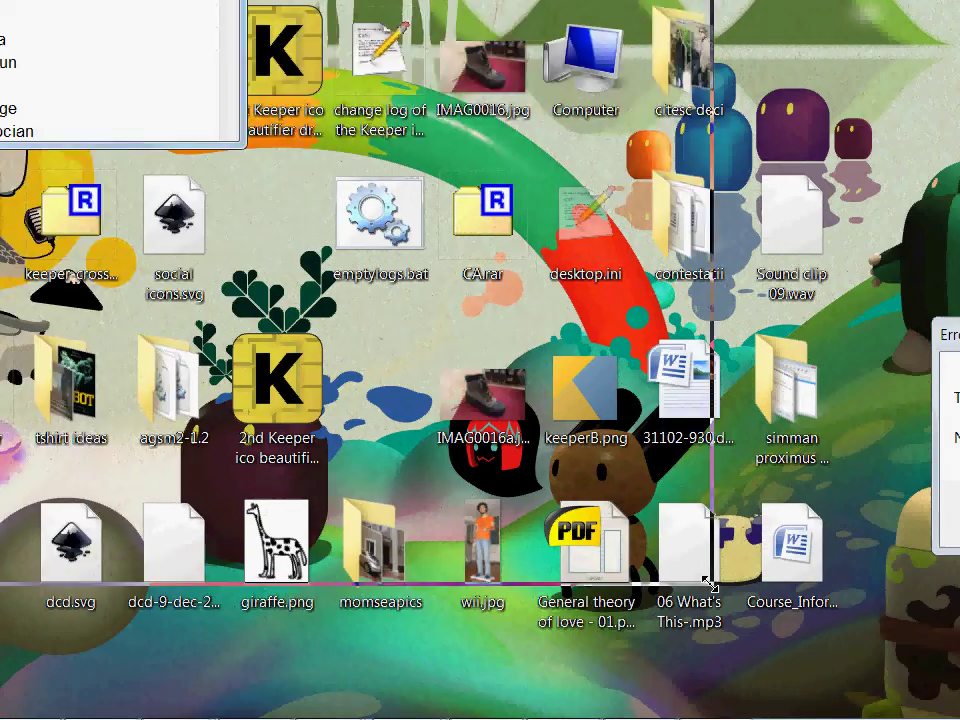
{"action": "left_click_drag", "start_coordinate": [710, 585], "coordinate": [711, 586]}
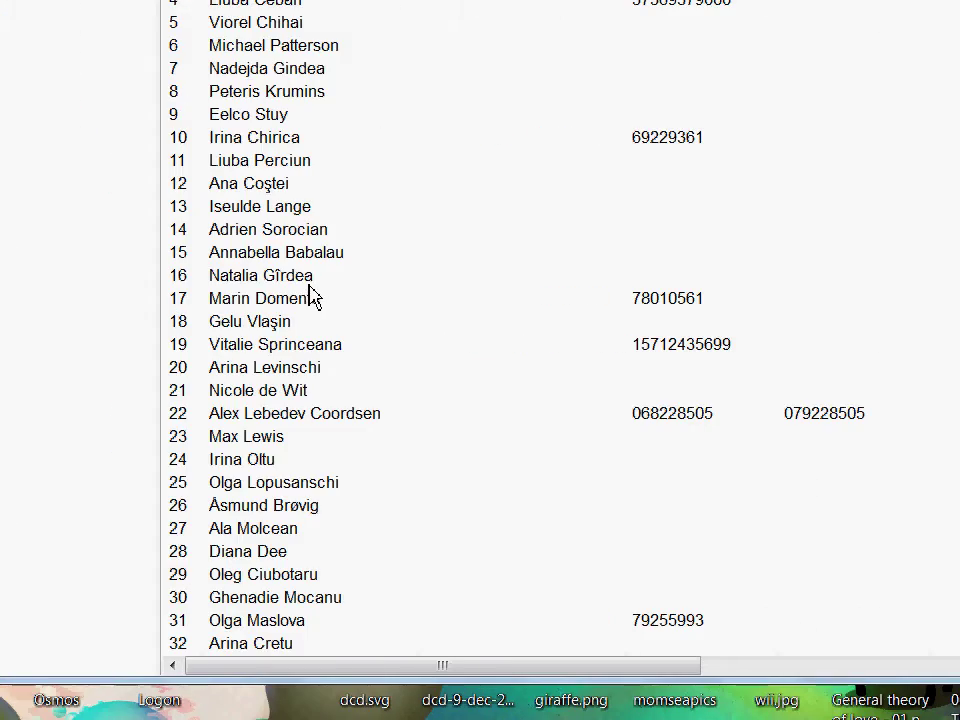
{"action": "left_click", "coordinate": [310, 284]}
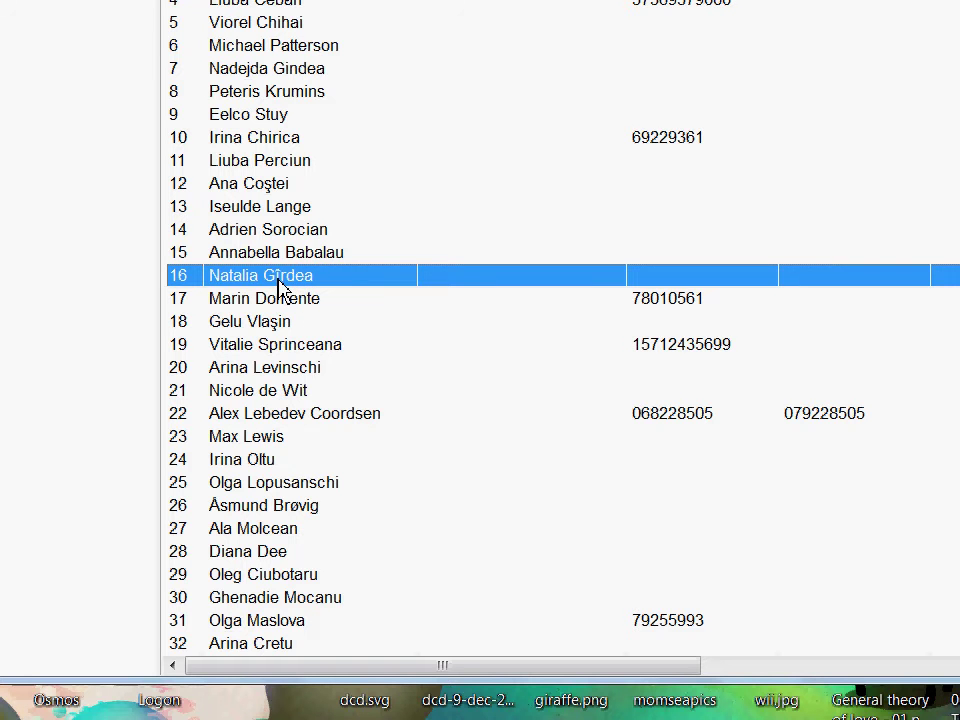
{"action": "left_click", "coordinate": [282, 325]}
{"action": "scroll", "coordinate": [308, 368], "scroll_direction": "down", "scroll_amount": 7}
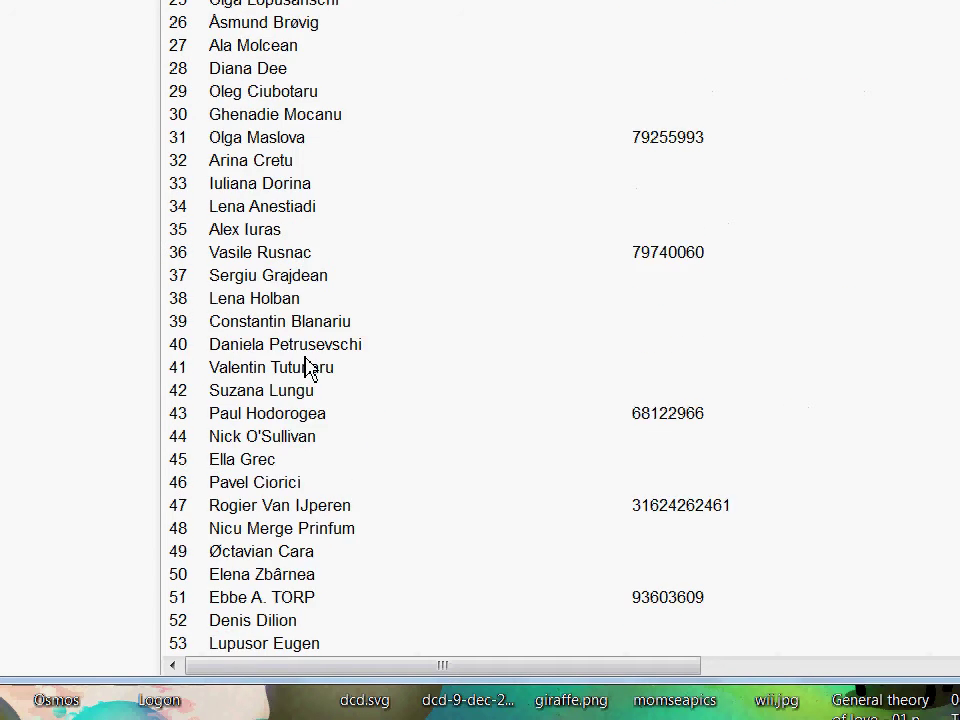
{"action": "scroll", "coordinate": [305, 367], "scroll_direction": "down", "scroll_amount": 1}
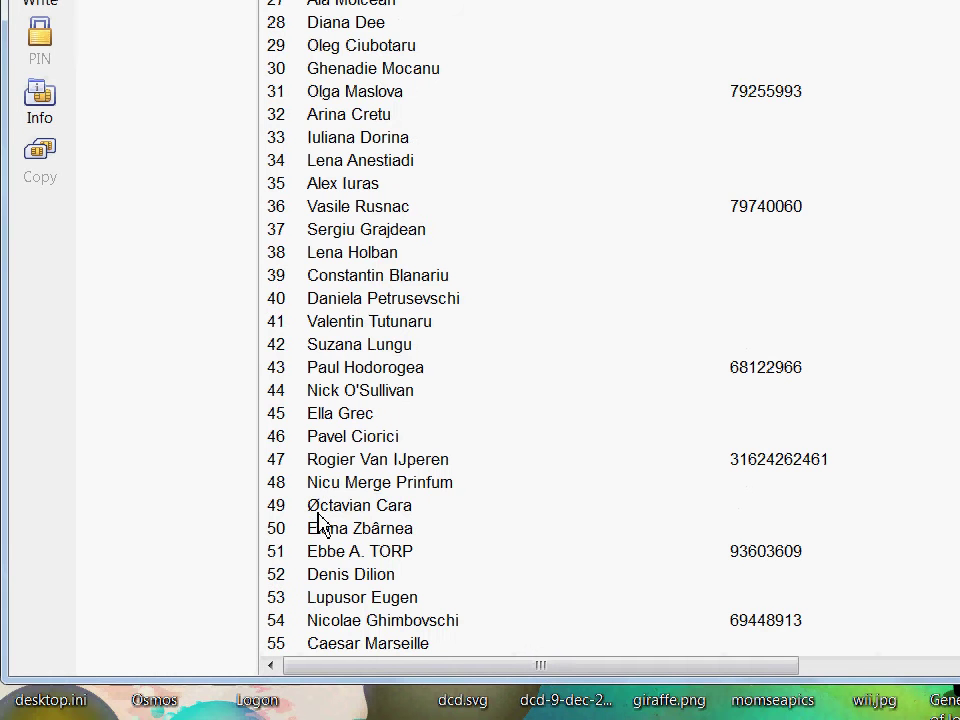
{"action": "left_click", "coordinate": [318, 510]}
Step: Scroll through the rest of the 174-contact imported list and back up
{"action": "scroll", "coordinate": [418, 537], "scroll_direction": "down", "scroll_amount": 5}
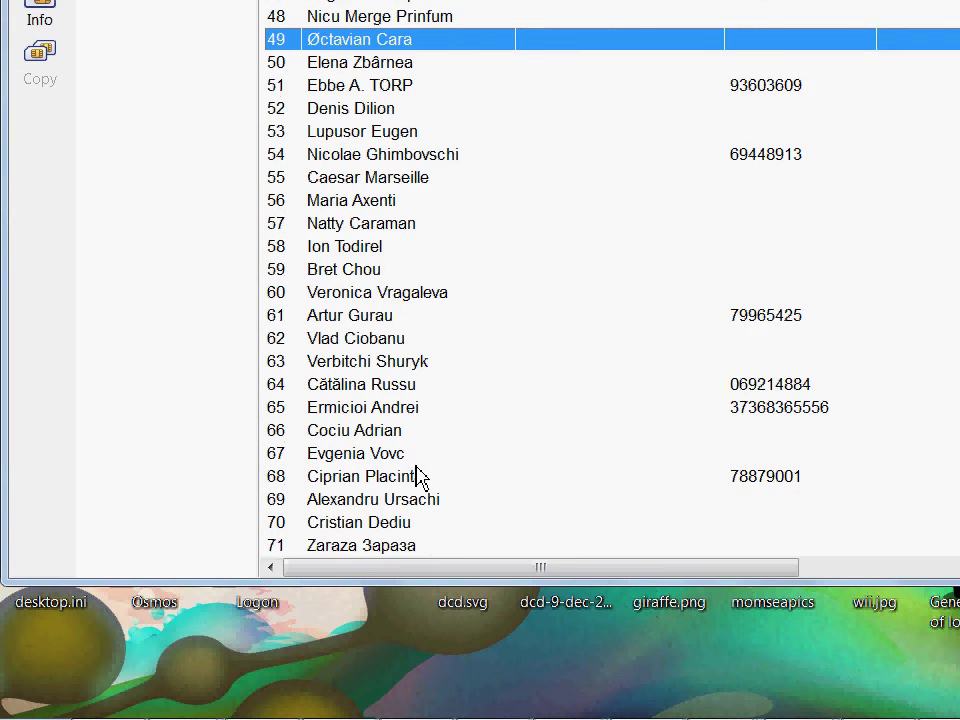
{"action": "scroll", "coordinate": [420, 575], "scroll_direction": "down", "scroll_amount": 3}
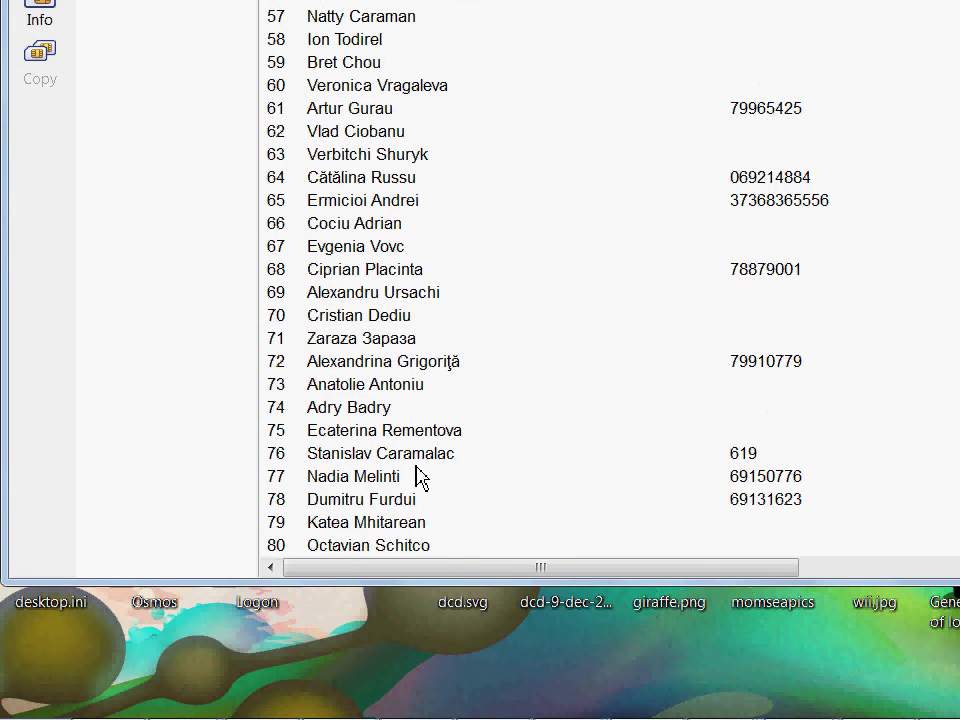
{"action": "scroll", "coordinate": [424, 510], "scroll_direction": "down", "scroll_amount": 3}
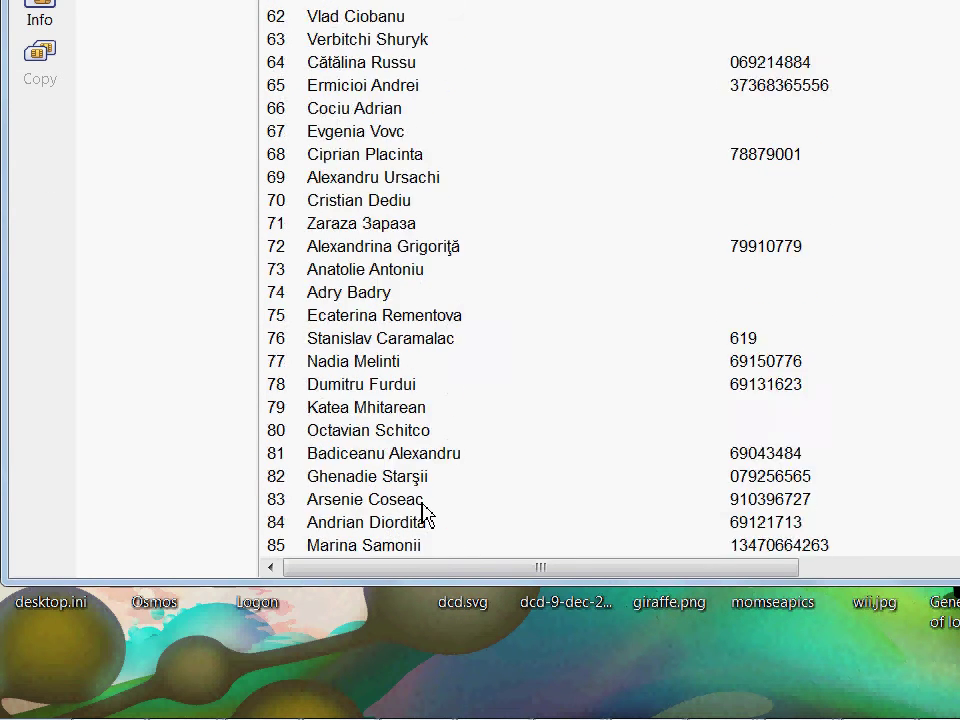
{"action": "scroll", "coordinate": [422, 513], "scroll_direction": "down", "scroll_amount": 5}
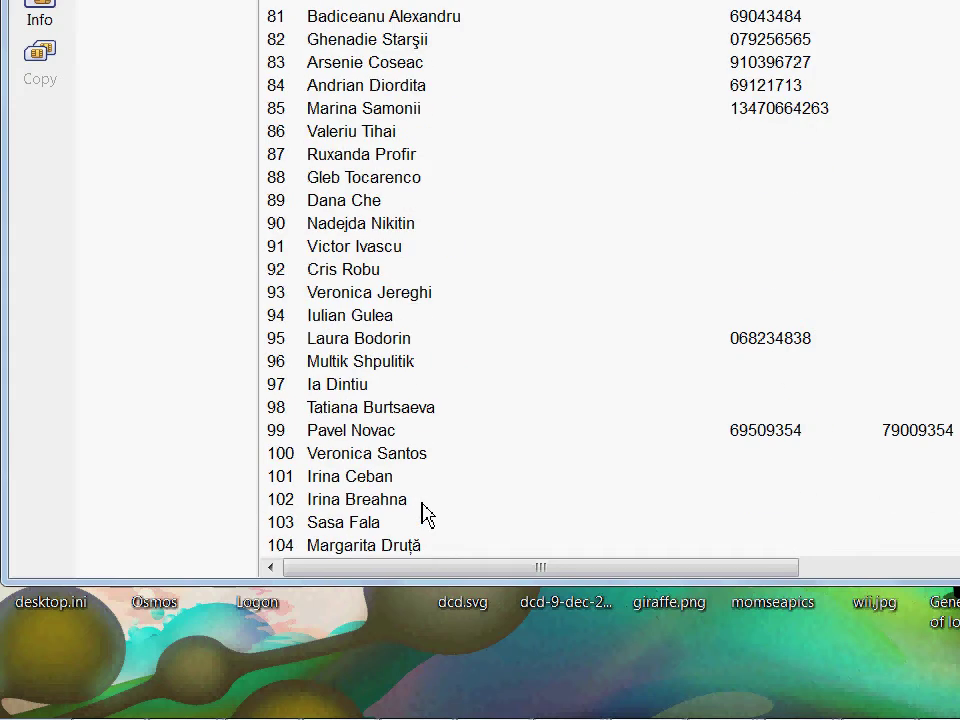
{"action": "scroll", "coordinate": [422, 513], "scroll_direction": "down", "scroll_amount": 6}
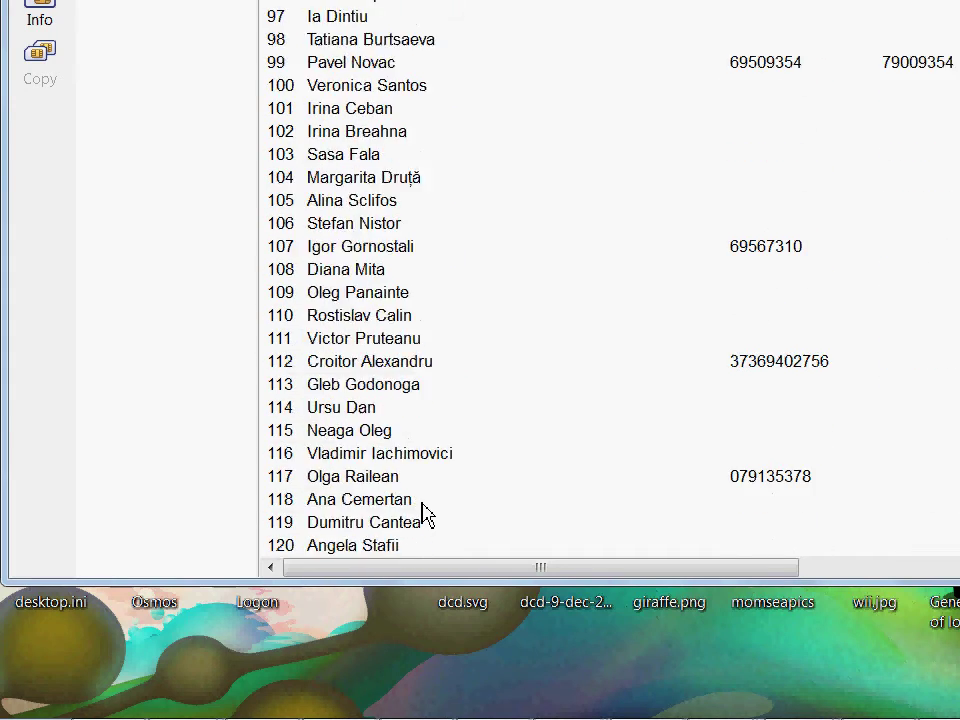
{"action": "scroll", "coordinate": [422, 513], "scroll_direction": "down", "scroll_amount": 8}
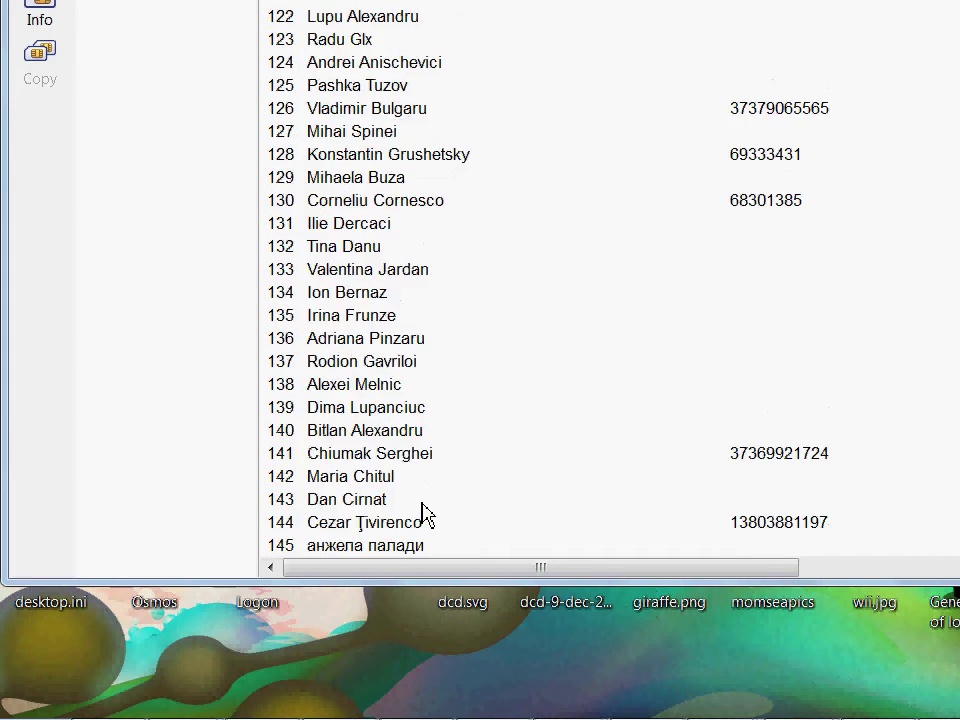
{"action": "scroll", "coordinate": [422, 513], "scroll_direction": "down", "scroll_amount": 4}
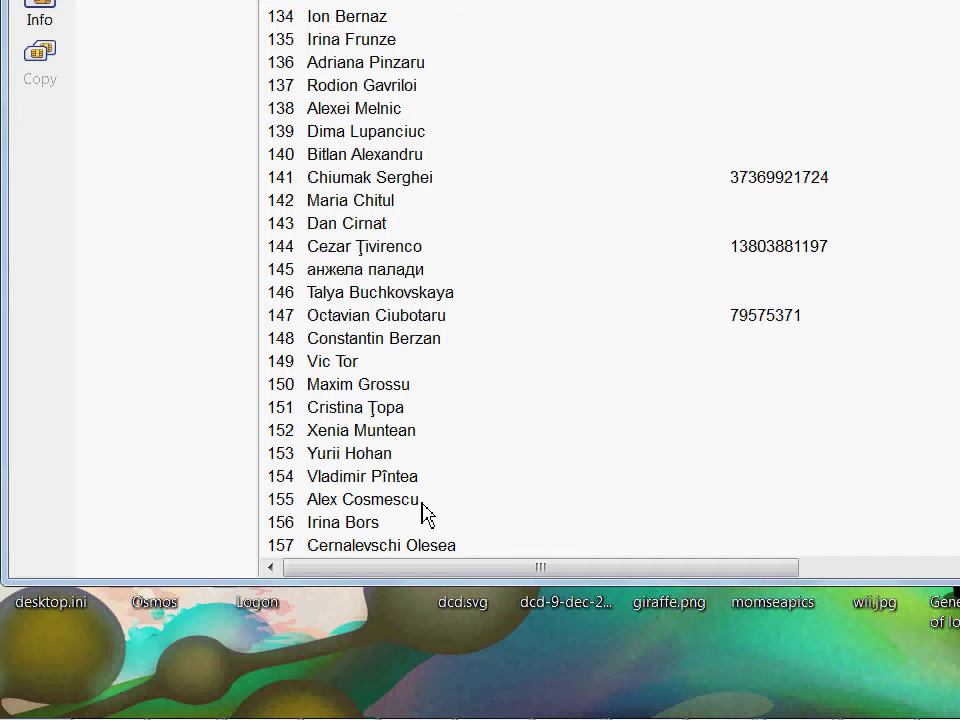
{"action": "scroll", "coordinate": [422, 513], "scroll_direction": "down", "scroll_amount": 1}
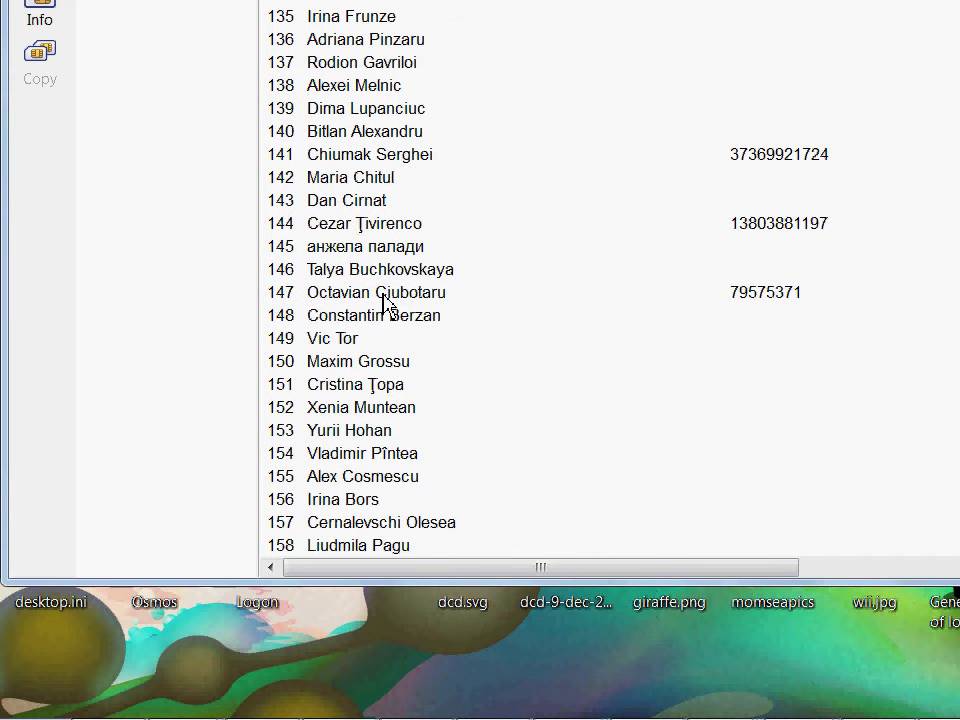
{"action": "left_click", "coordinate": [380, 246]}
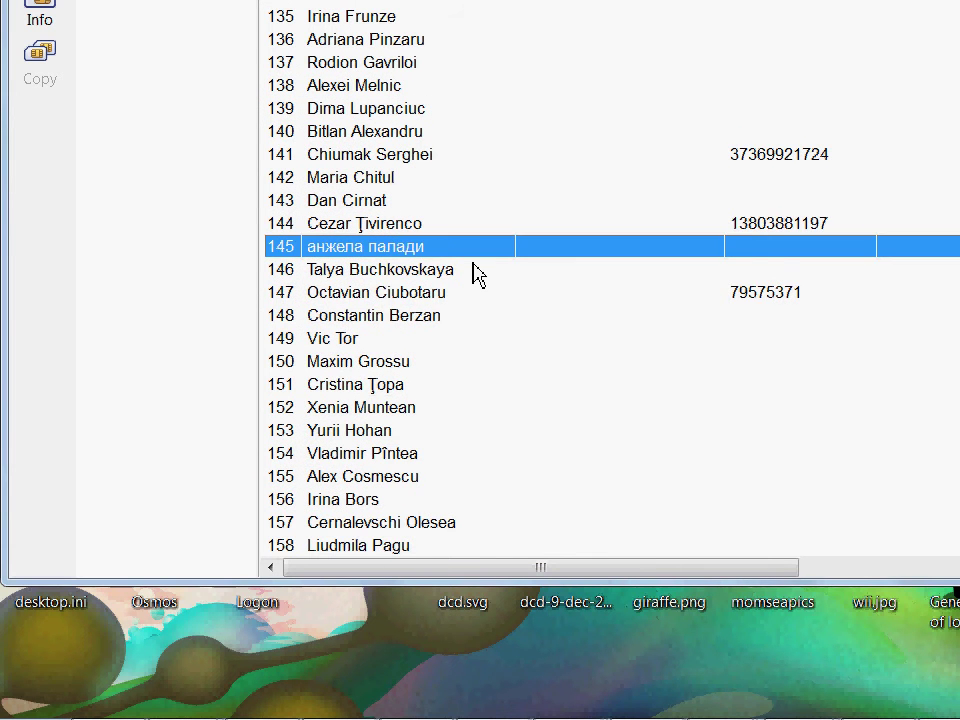
{"action": "scroll", "coordinate": [476, 272], "scroll_direction": "down", "scroll_amount": 3}
{"action": "scroll", "coordinate": [476, 275], "scroll_direction": "down", "scroll_amount": 3}
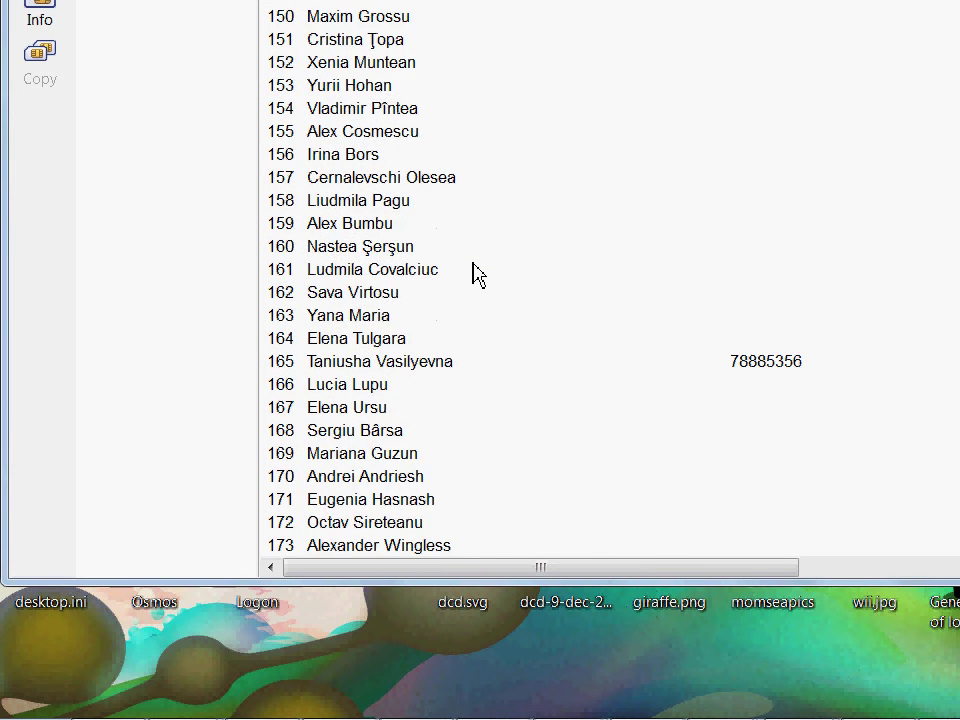
{"action": "scroll", "coordinate": [476, 275], "scroll_direction": "down", "scroll_amount": 3}
{"action": "scroll", "coordinate": [476, 275], "scroll_direction": "up", "scroll_amount": 20}
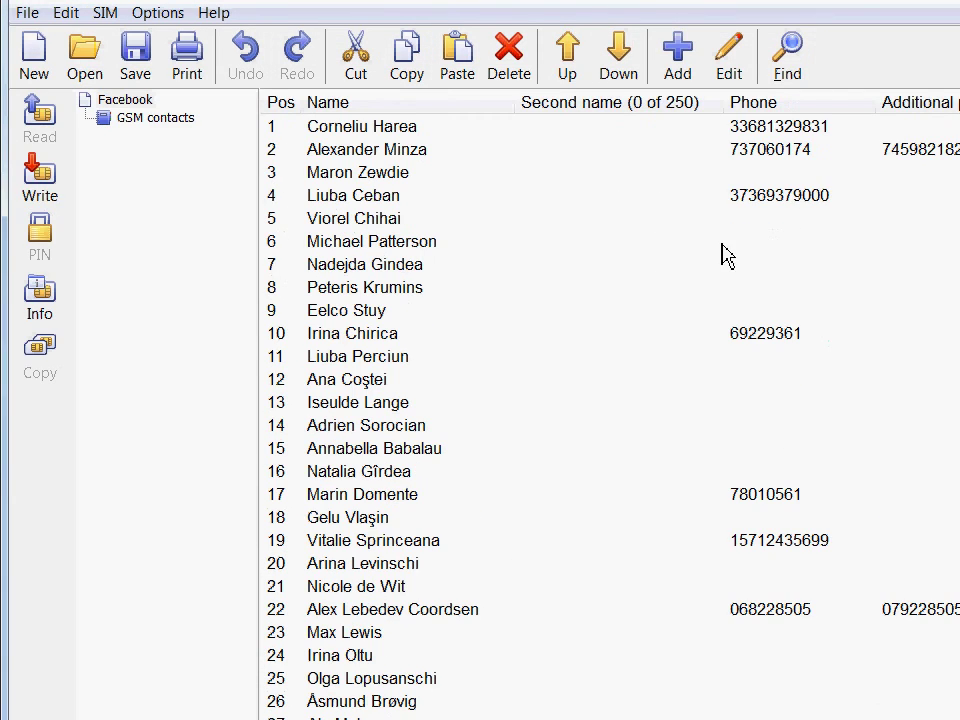
{"action": "left_click", "coordinate": [668, 152]}
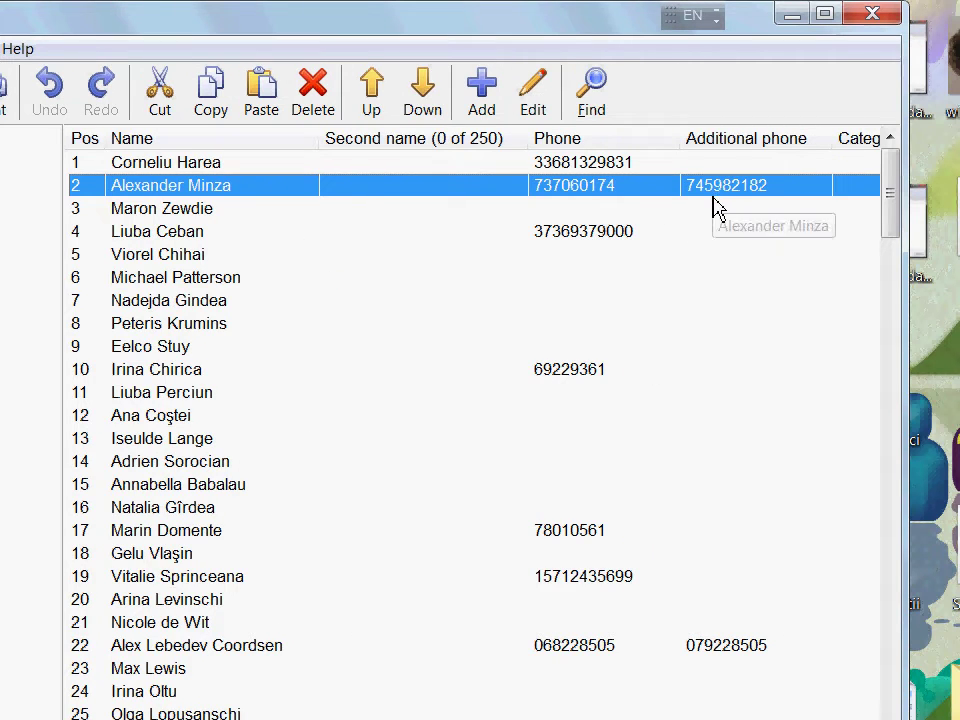
{"action": "left_click", "coordinate": [477, 287]}
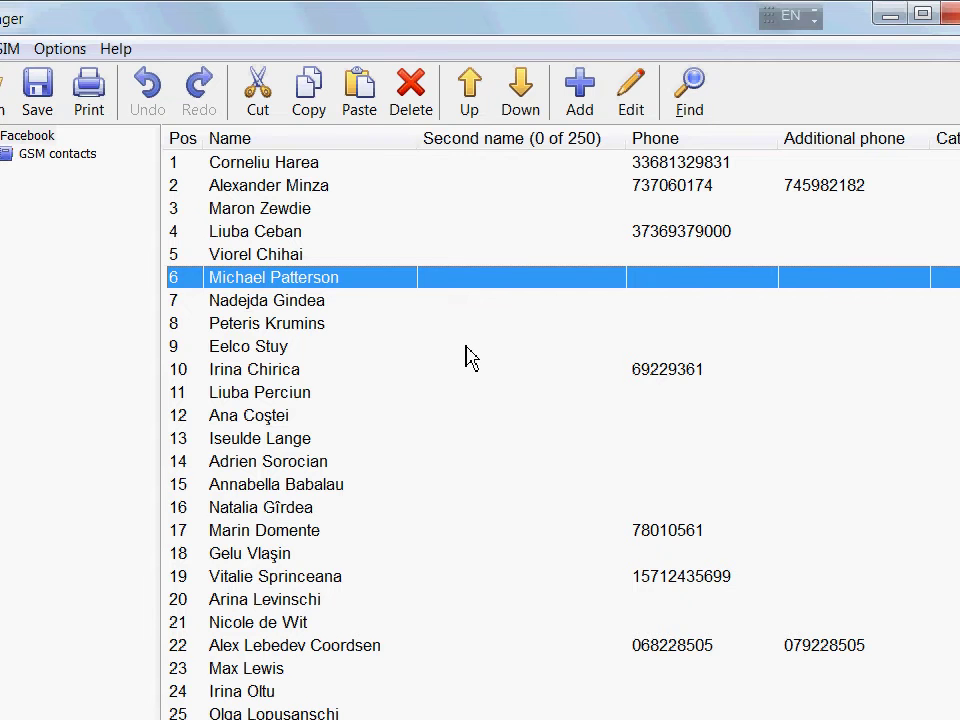
{"action": "left_click", "coordinate": [345, 447]}
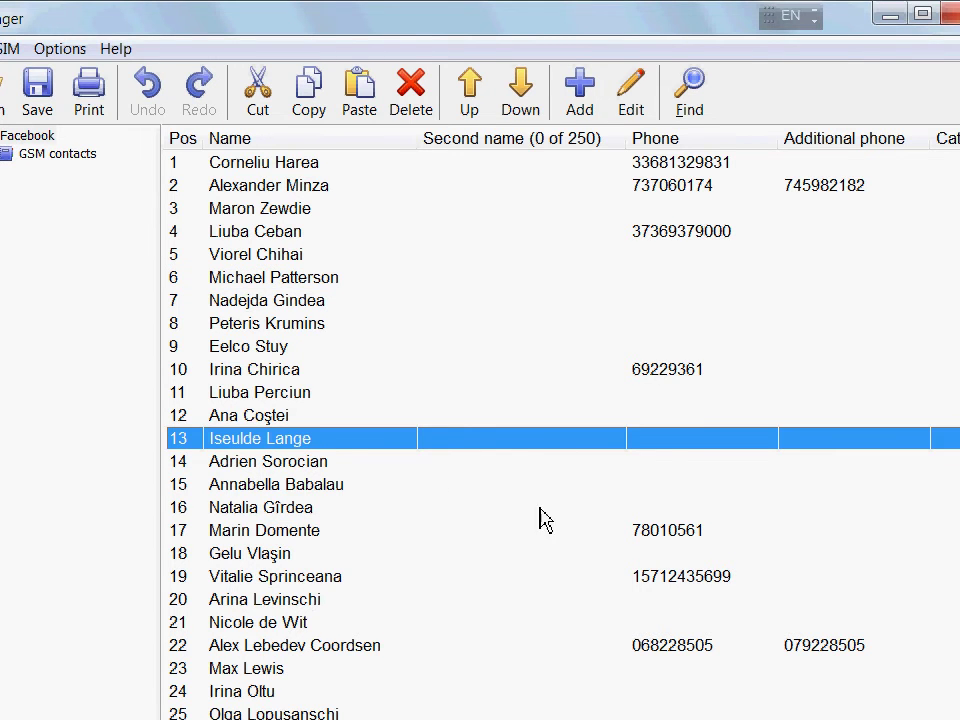
{"action": "left_click", "coordinate": [521, 584]}
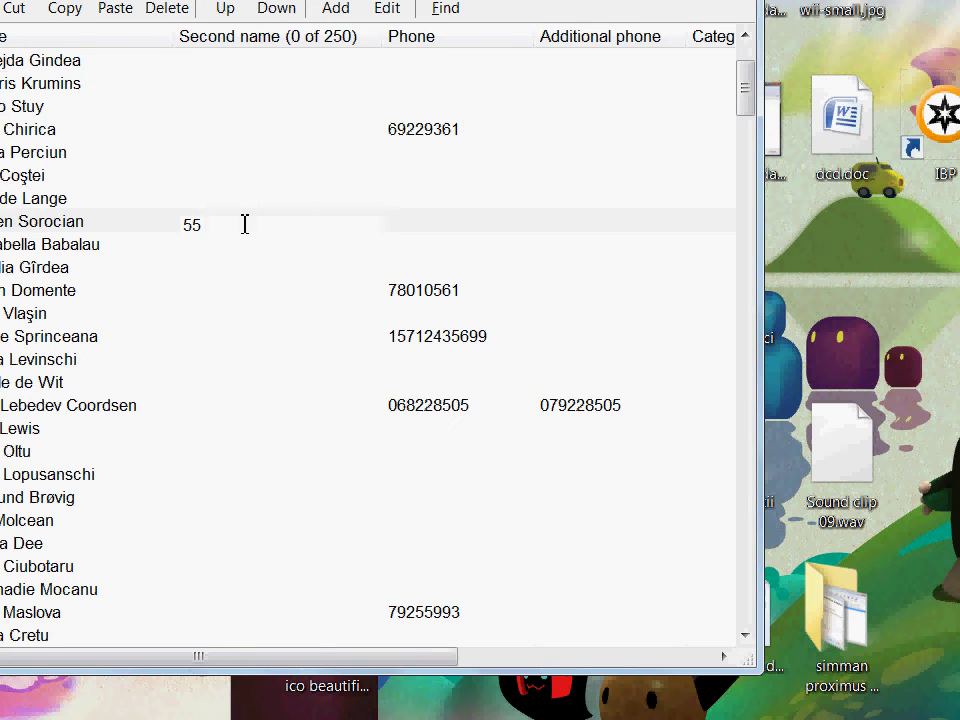
Step: Store an extra number in one contact's Second name field and add another contact's missing phone number
{"action": "key", "text": "Return"}
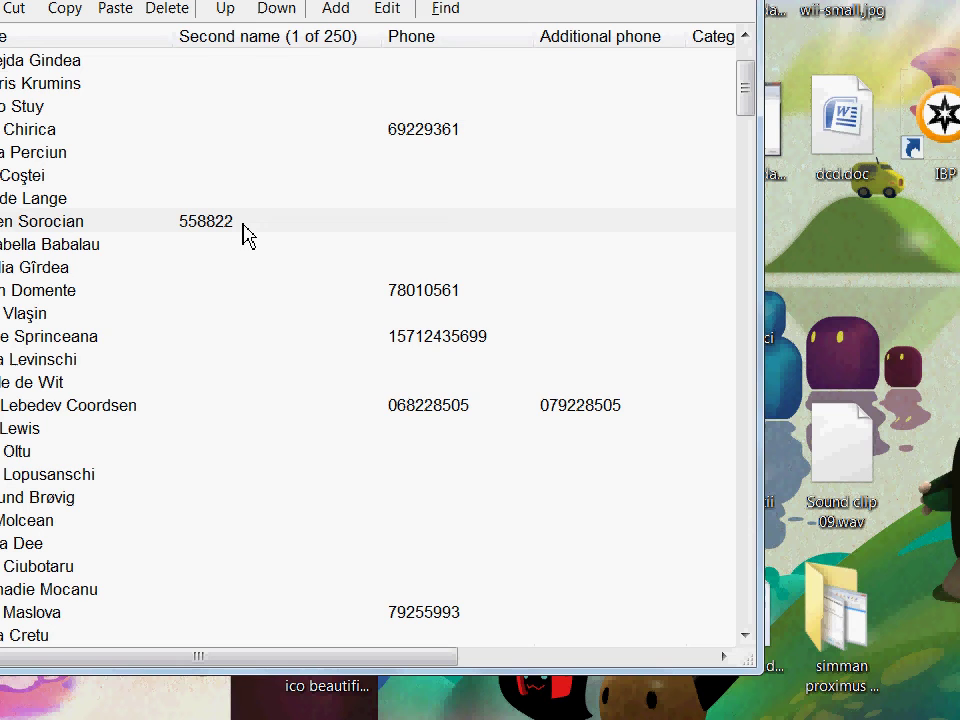
{"action": "left_click", "coordinate": [422, 313]}
{"action": "type", "text": "0987213"}
{"action": "key", "text": "Return"}
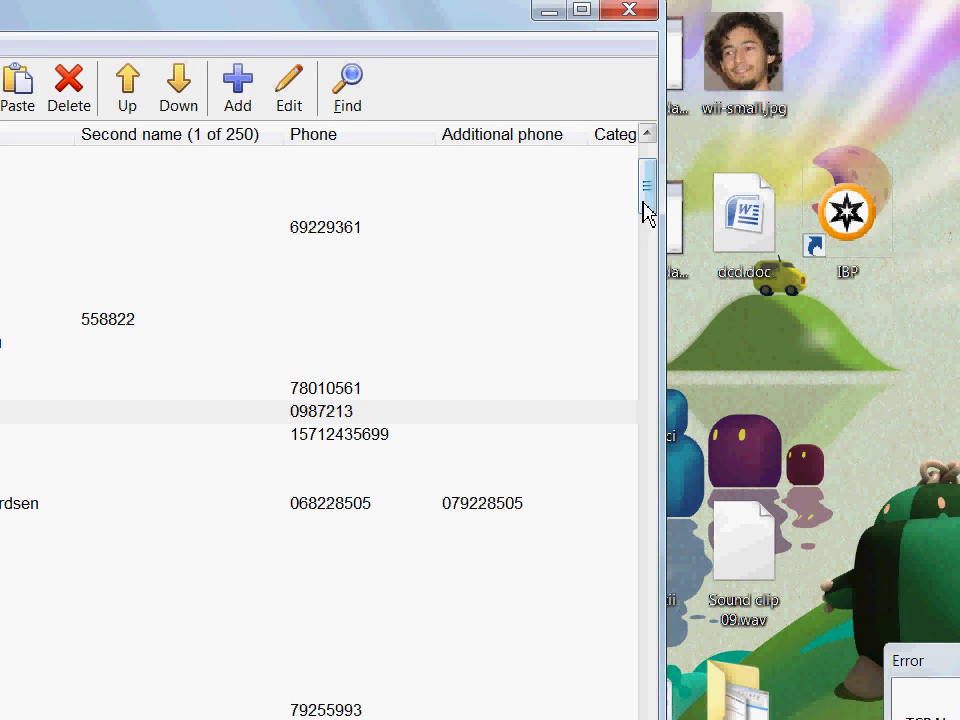
Step: Sort the phonebook by the Phone column in descending order
{"action": "left_click", "coordinate": [654, 79]}
{"action": "left_click", "coordinate": [405, 140]}
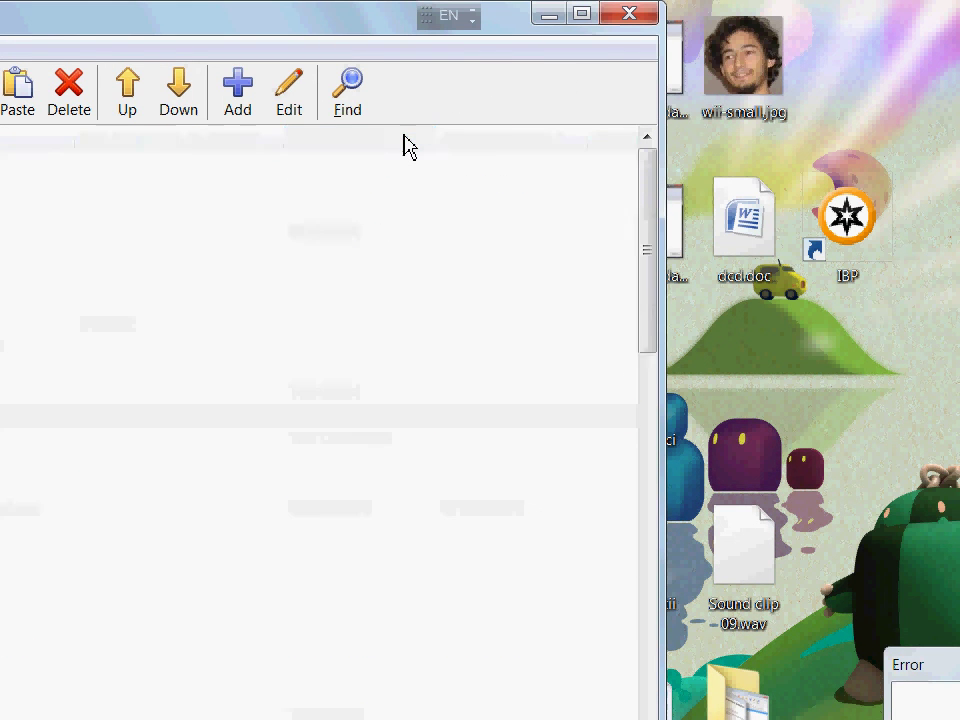
{"action": "left_click", "coordinate": [405, 142]}
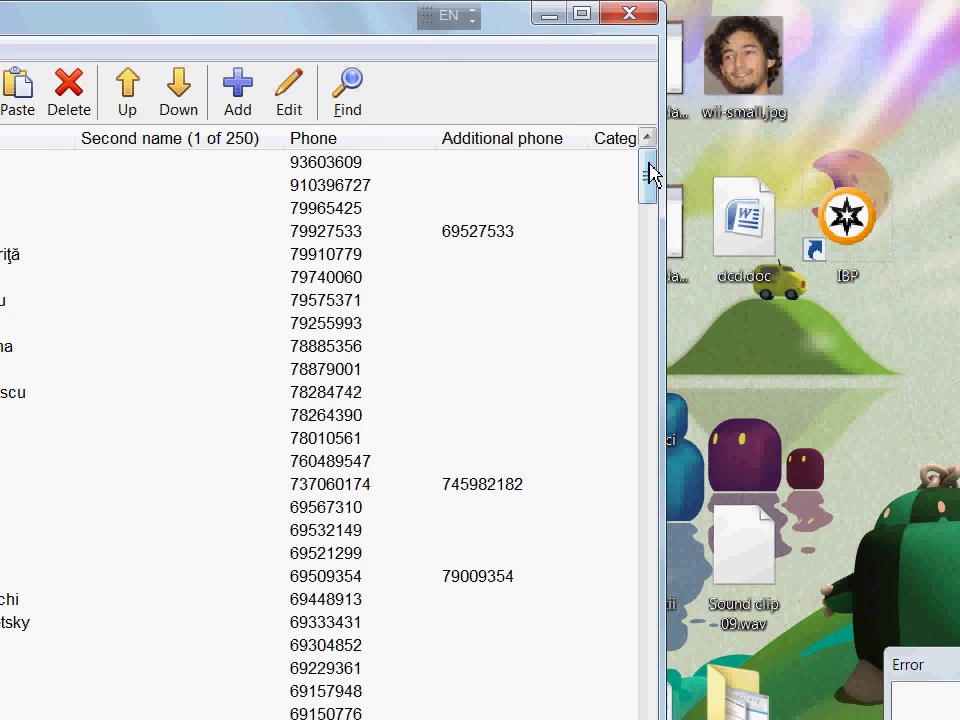
Step: Select all the contacts that have no phone number and delete them
{"action": "left_click_drag", "start_coordinate": [653, 171], "coordinate": [657, 262]}
{"action": "left_click", "coordinate": [308, 379]}
{"action": "left_click", "coordinate": [308, 384], "text": "shift"}
{"action": "key", "text": "shift+Down"}
{"action": "key", "text": "shift+Down"}
{"action": "key", "text": "shift+Down"}
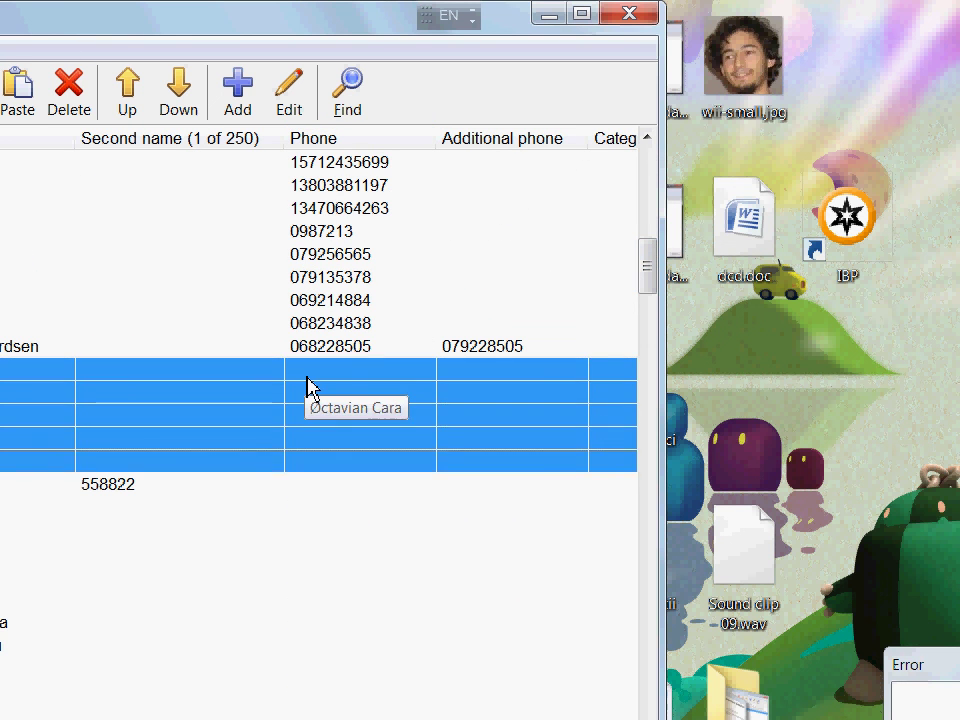
{"action": "key", "text": "Delete"}
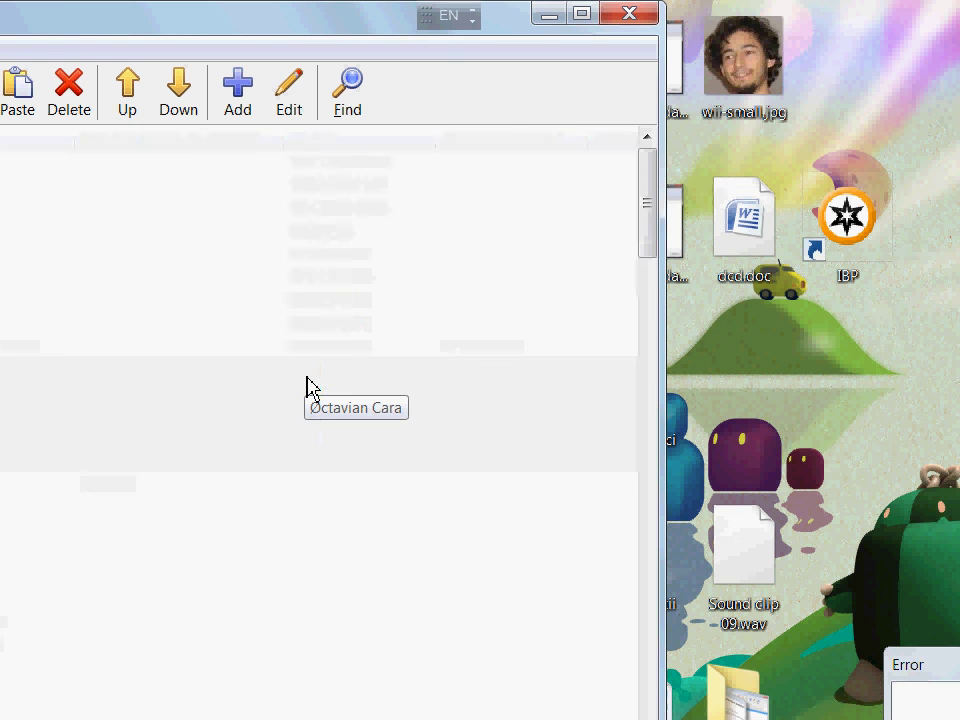